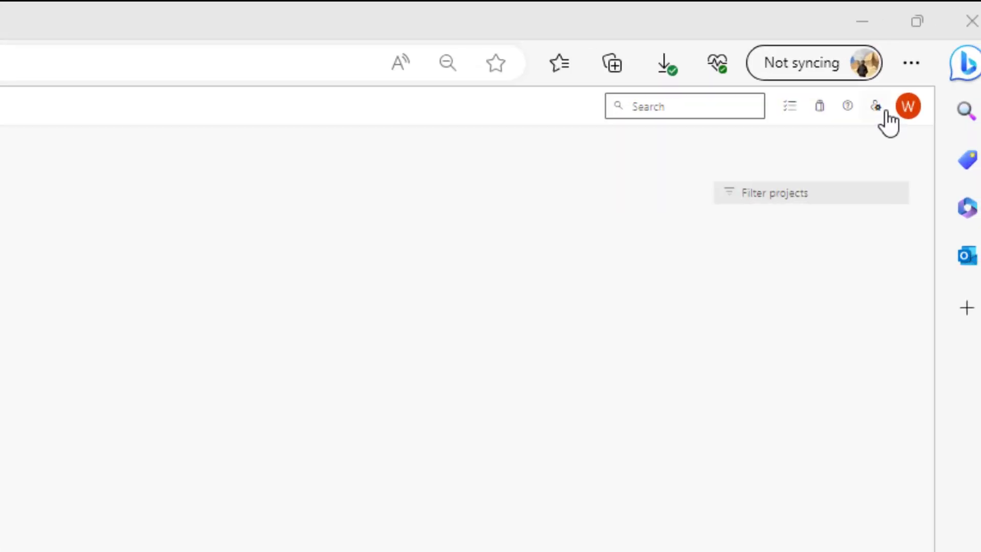
Step: Create a personal access token named HostedToken with full access scope and copy the generated token
left_click(876, 106)
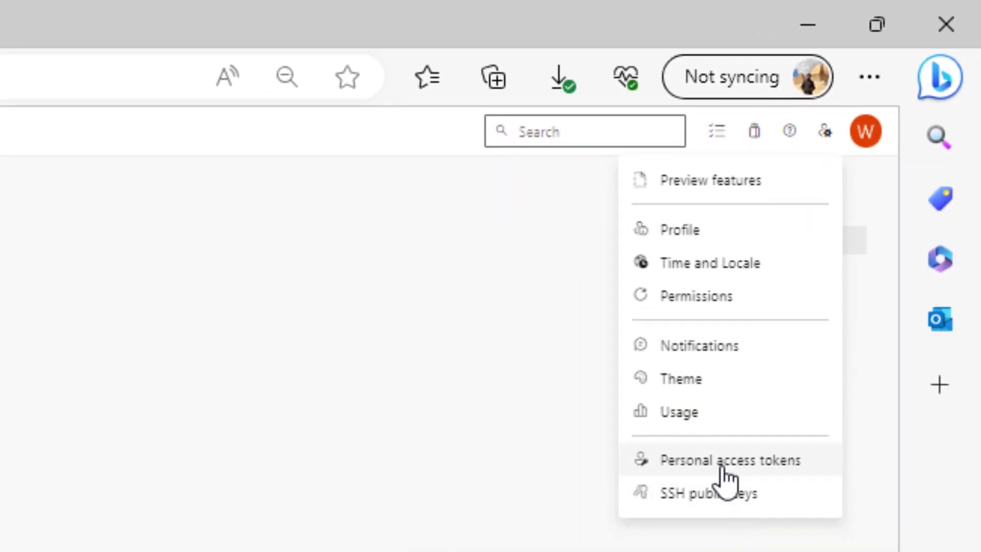
left_click(726, 460)
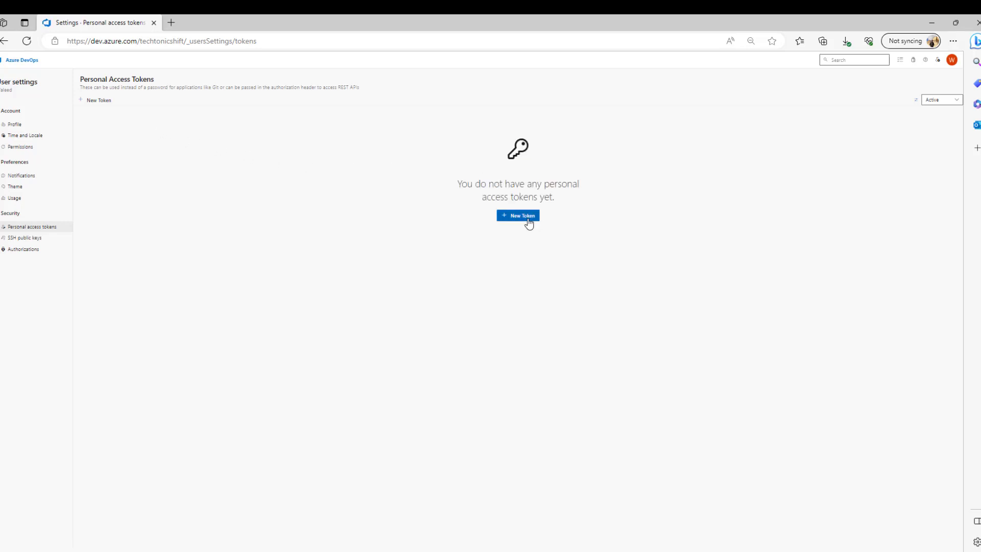
left_click(528, 219)
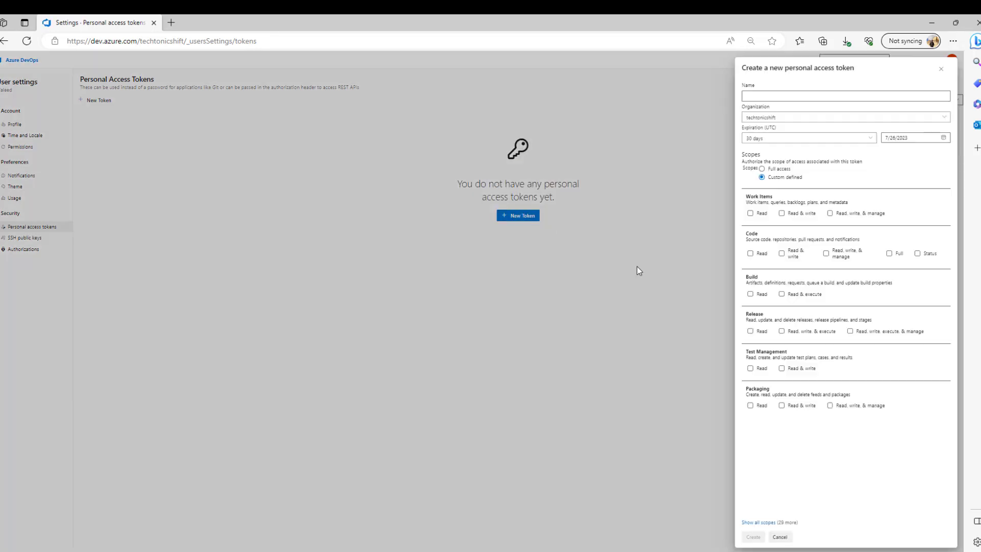
left_click(793, 98)
type("Hoste")
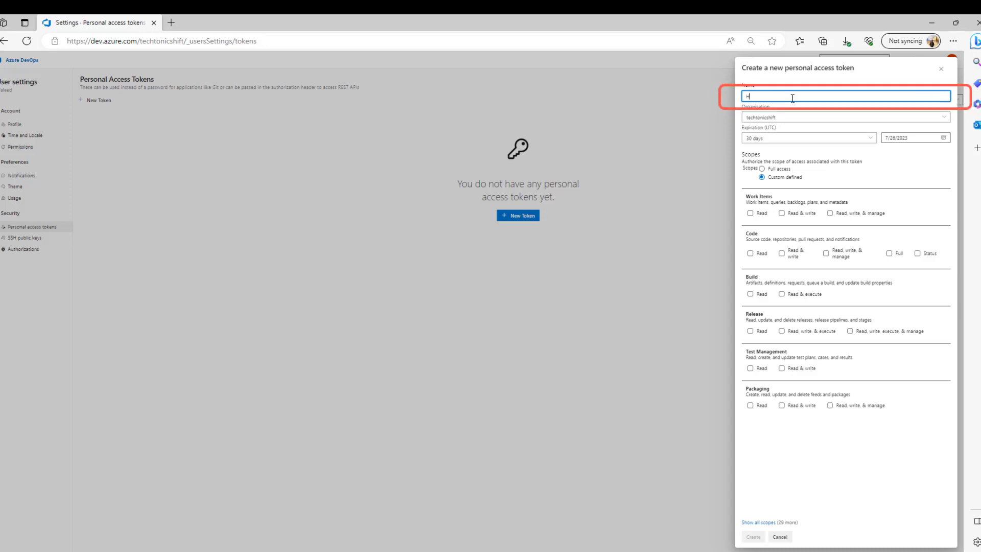
type("dToken")
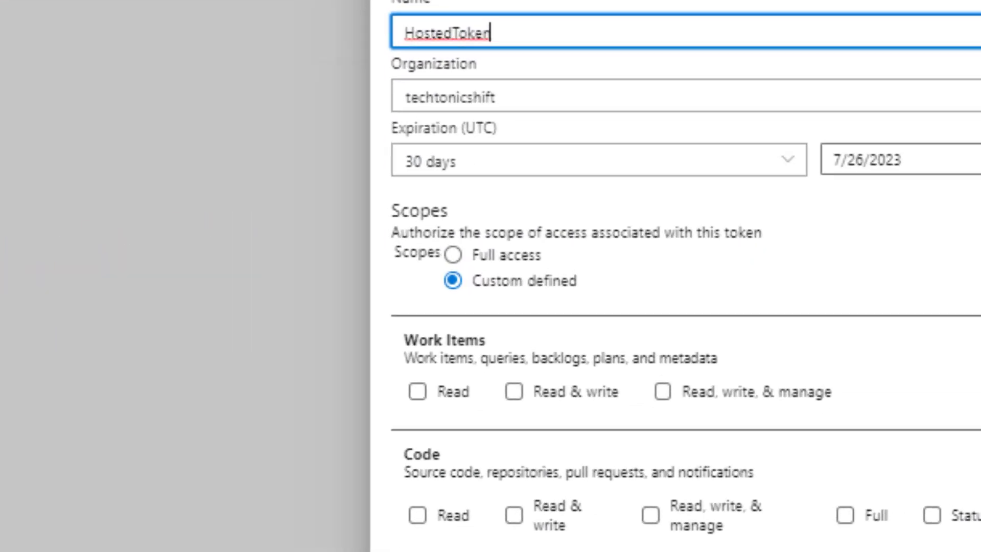
left_click(476, 257)
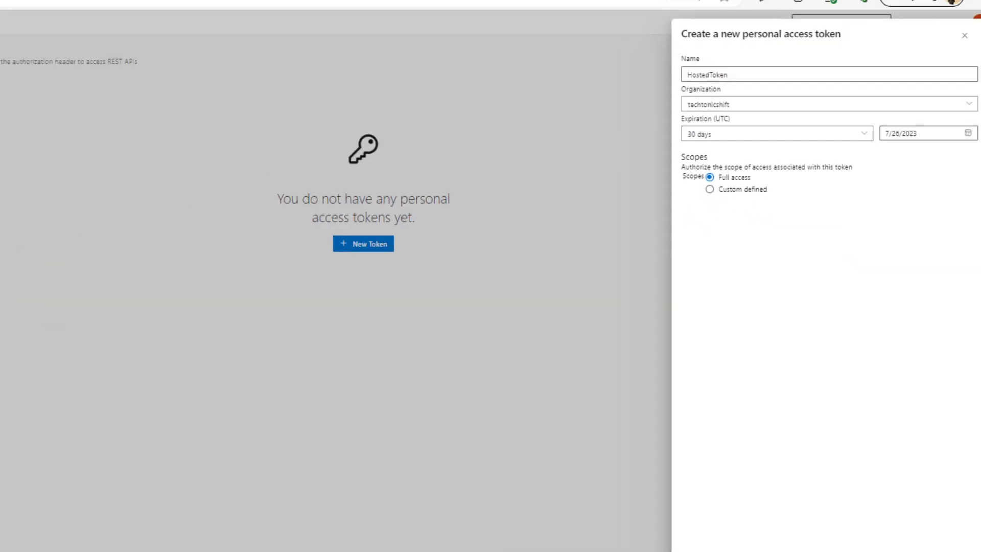
left_click(765, 538)
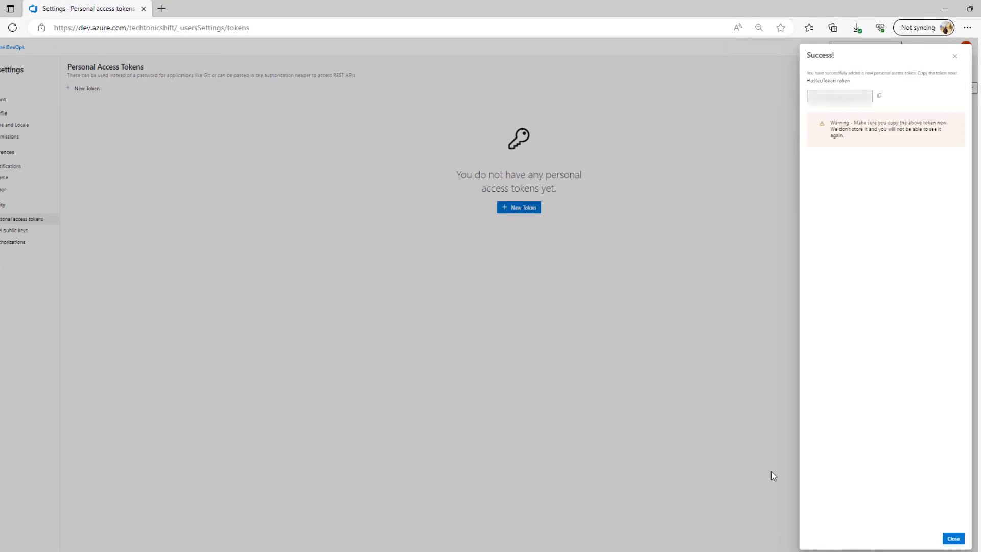
left_click(880, 99)
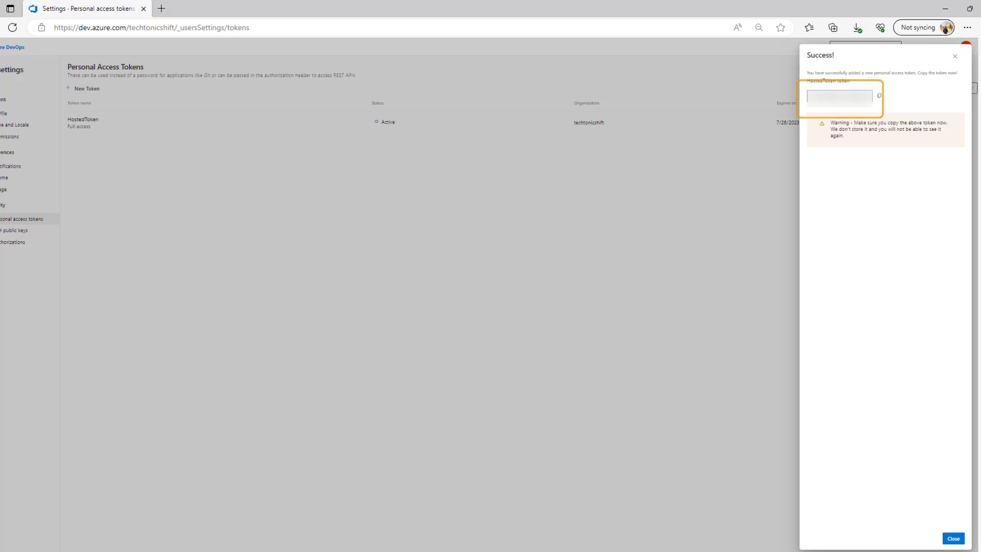
left_click(953, 539)
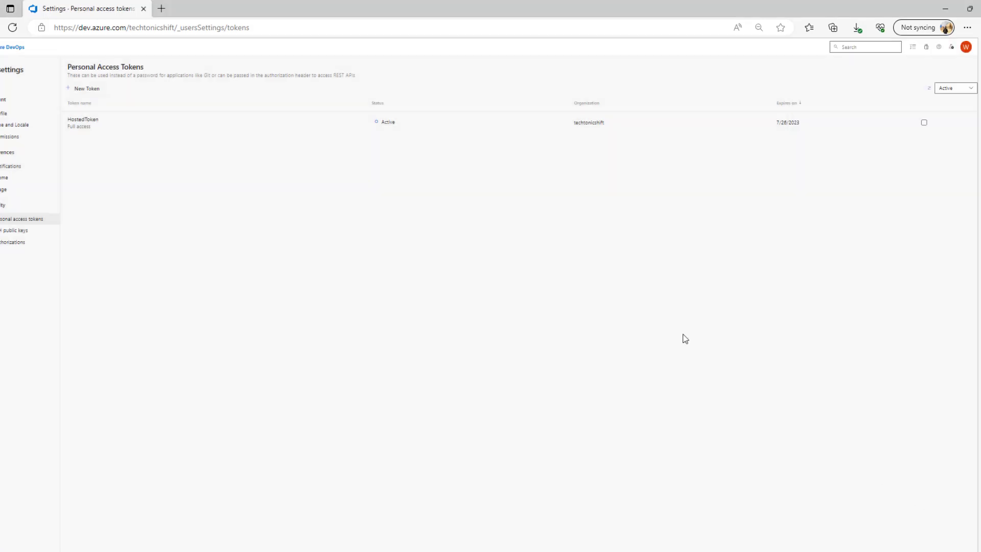
Step: Open the agent pools page in the Techtonic-Shift project's settings
left_click(6, 52)
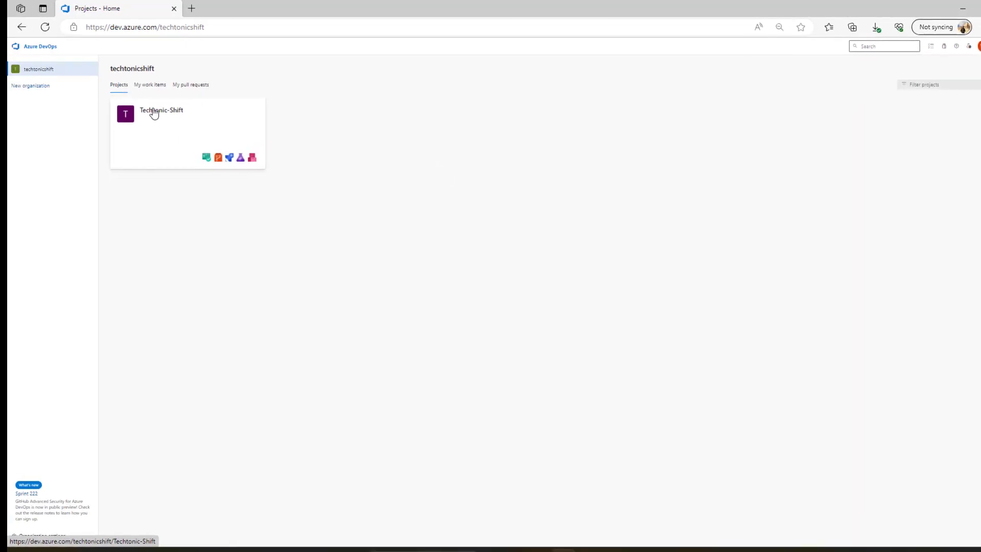
left_click(134, 112)
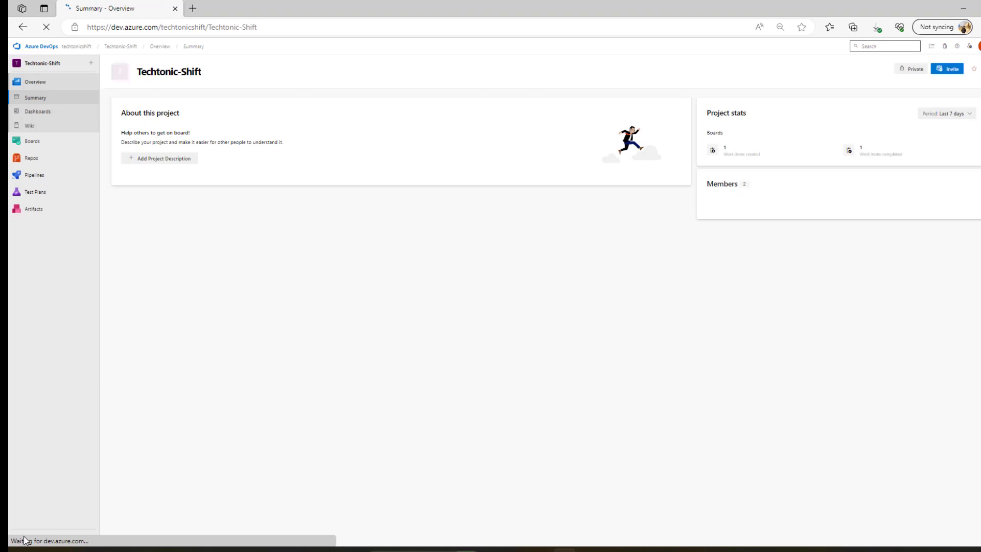
left_click(41, 539)
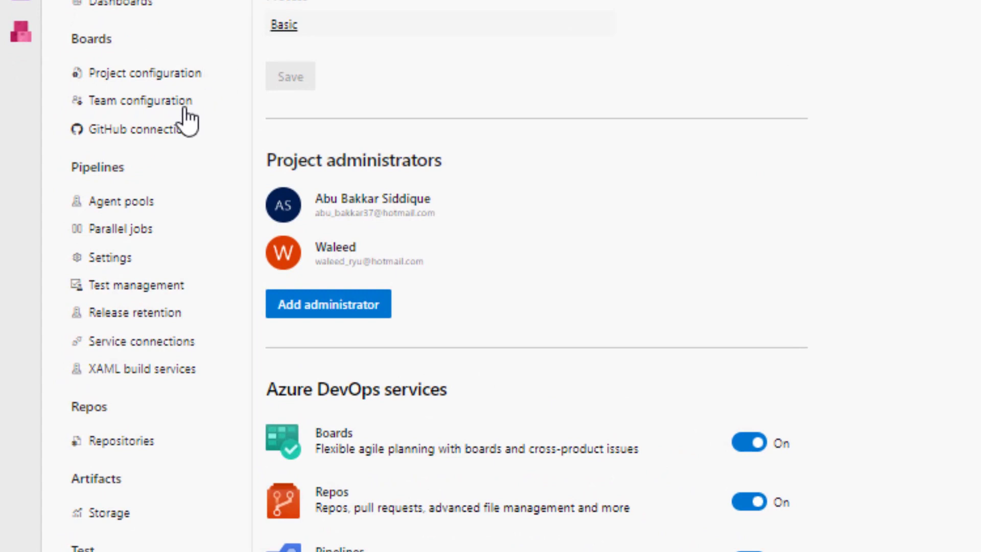
left_click(138, 203)
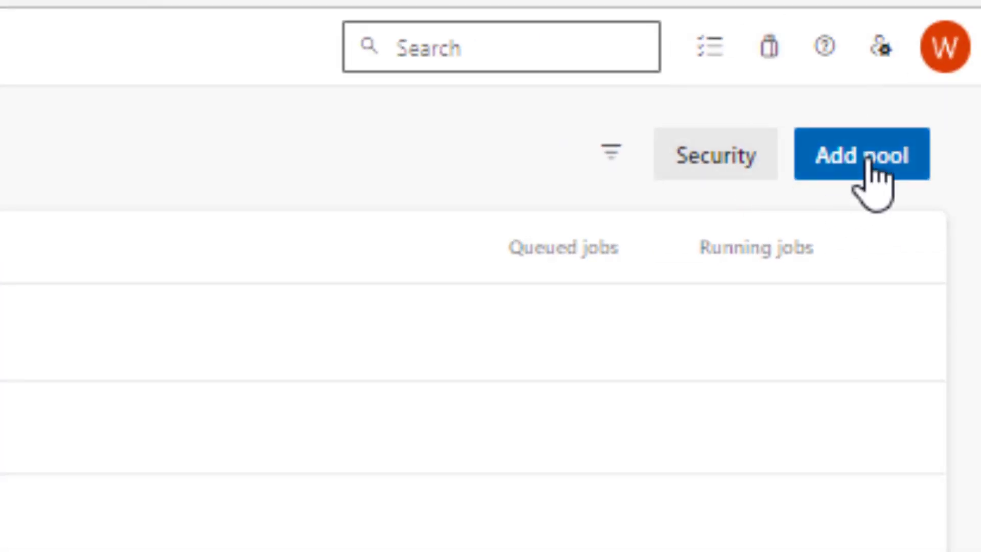
Step: Add a new self-hosted agent pool named Techtonic and grant access permission to all pipelines
left_click(869, 161)
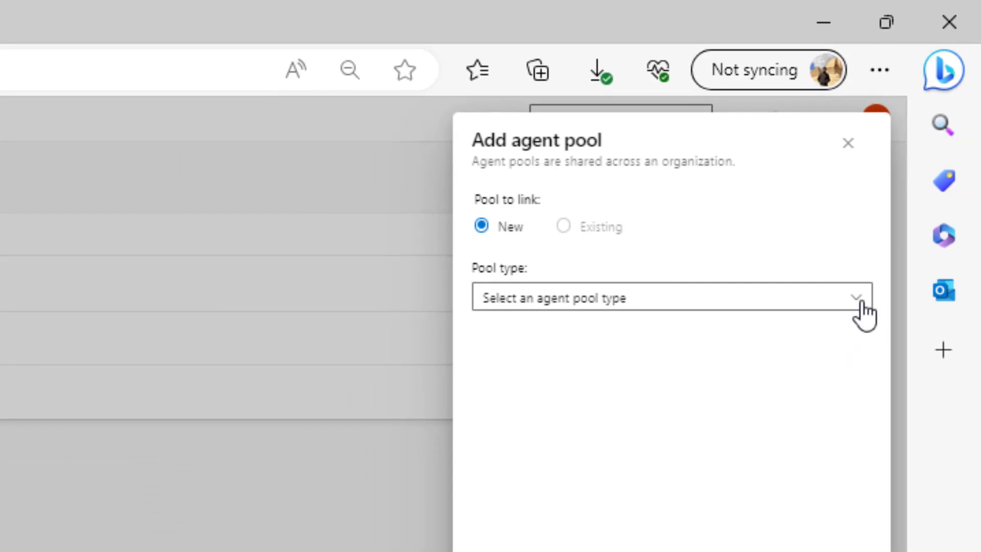
left_click(861, 304)
left_click(567, 335)
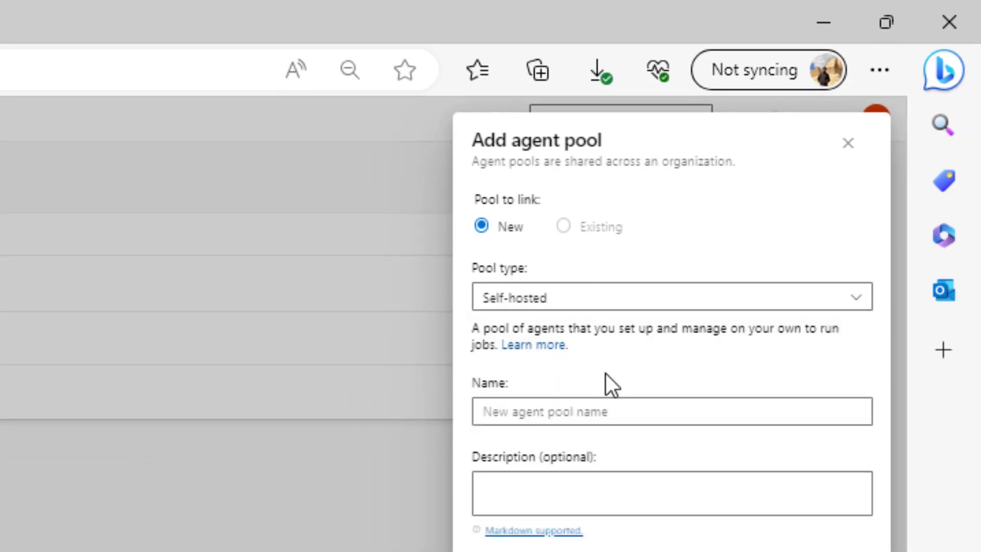
left_click(546, 413)
type("Te")
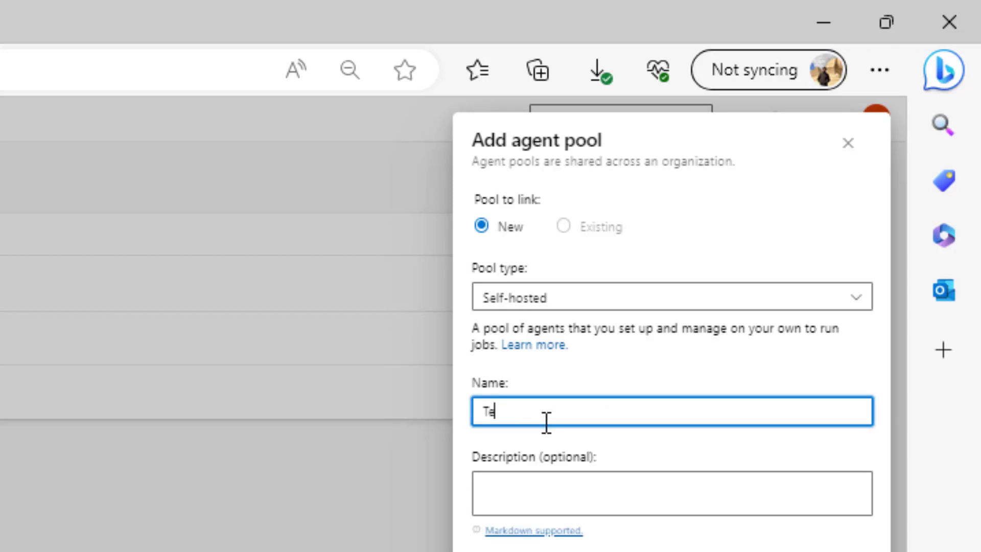
type("chtonic")
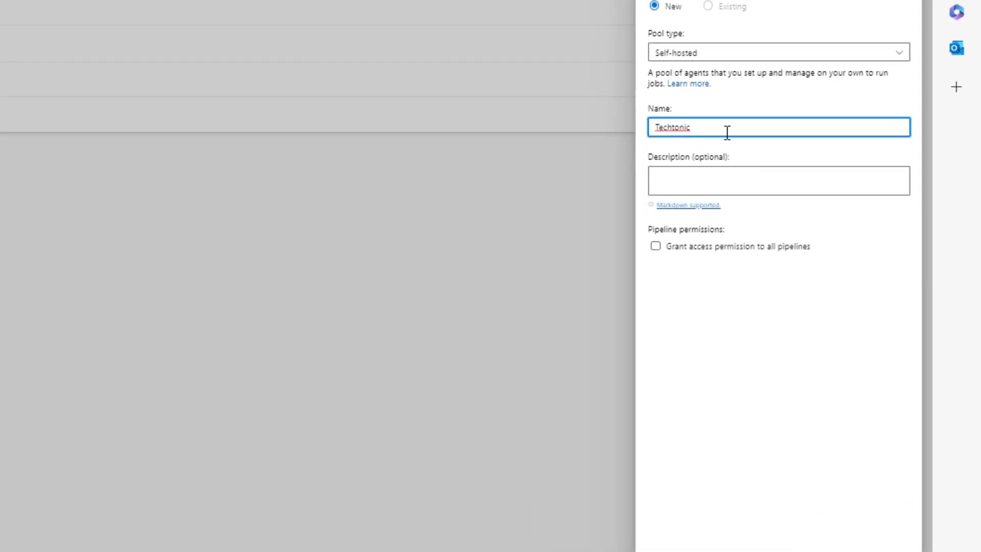
left_click(712, 74)
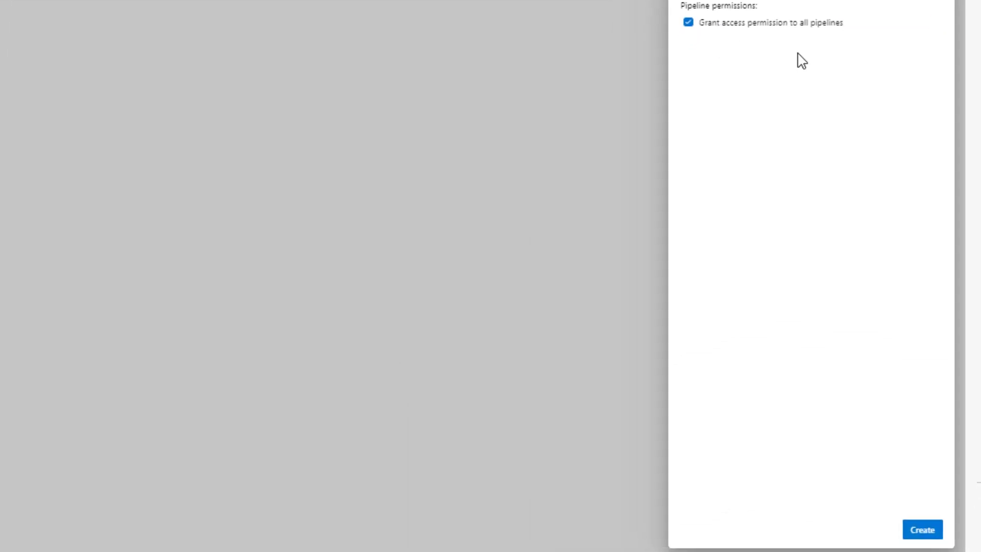
left_click(922, 536)
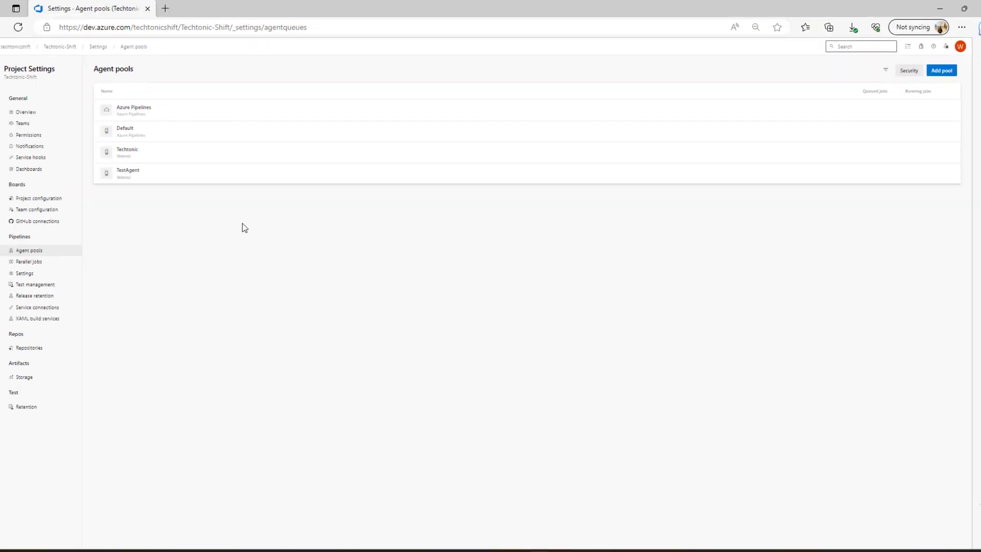
Step: Download the Windows x64 agent package for a new agent in the Techtonic pool
left_click(204, 153)
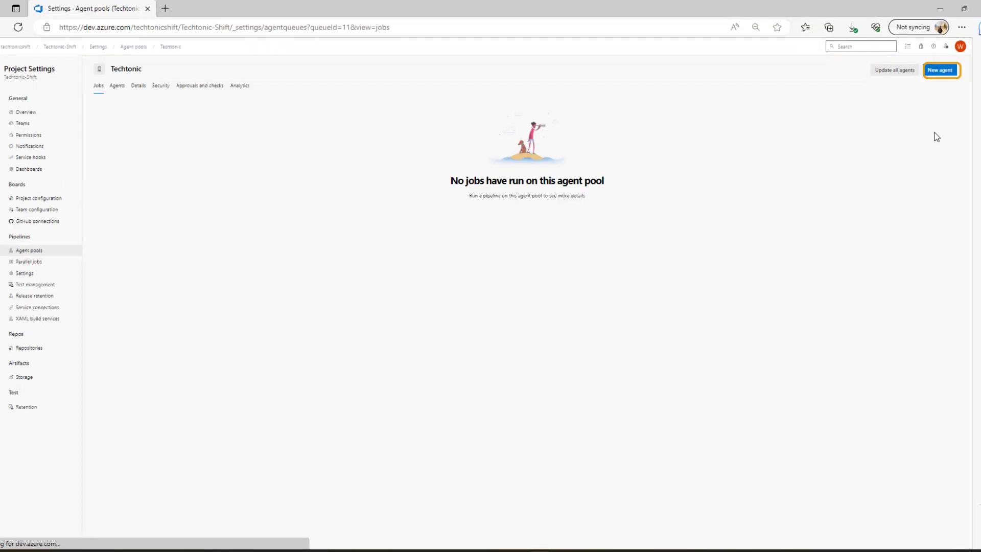
left_click(946, 75)
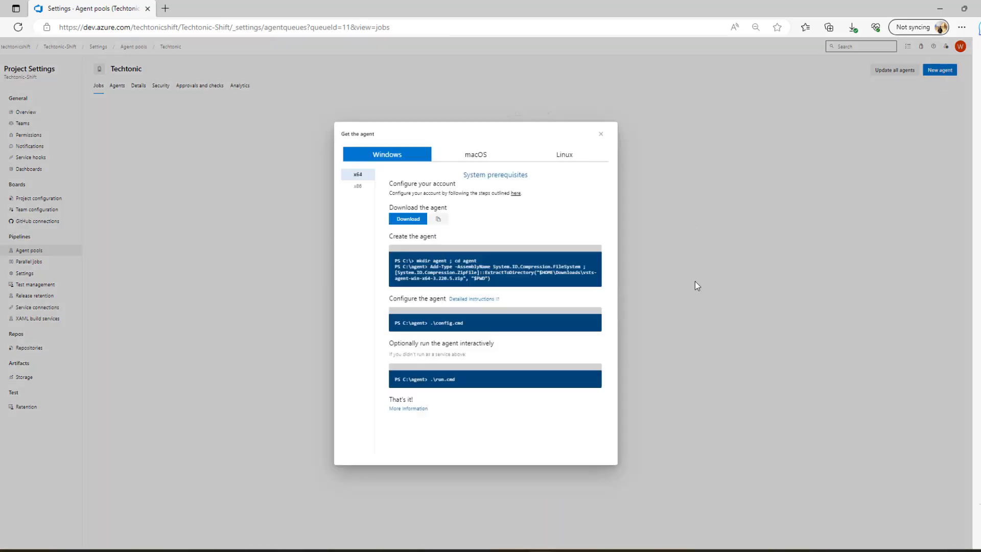
left_click(408, 219)
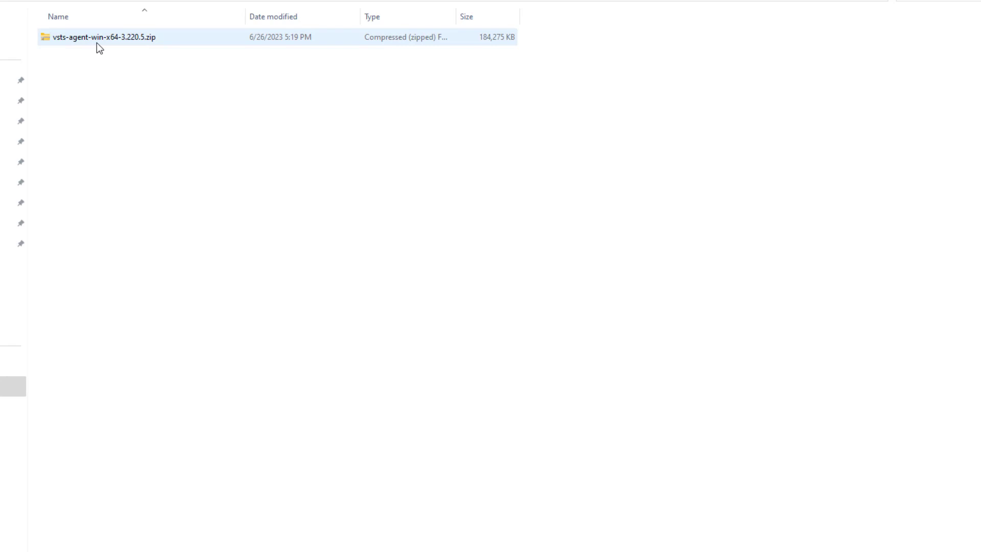
Step: Extract vsts-agent-win-x64-3.220.5.zip to D:\OLDLAP\TechBlog\Agent\vsts-agent-win-x64-3.220.5 and show the extracted files
left_click(97, 43)
right_click(96, 43)
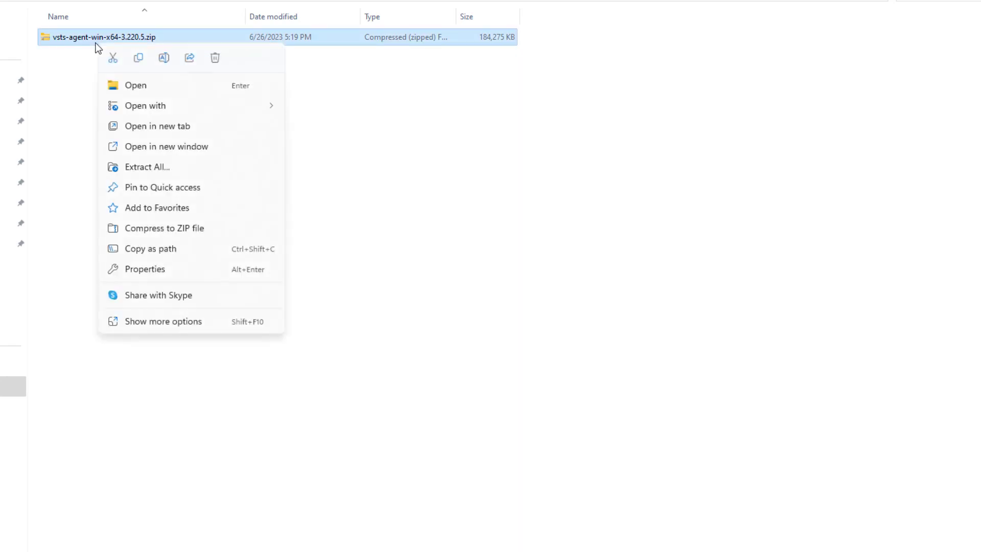
left_click(152, 173)
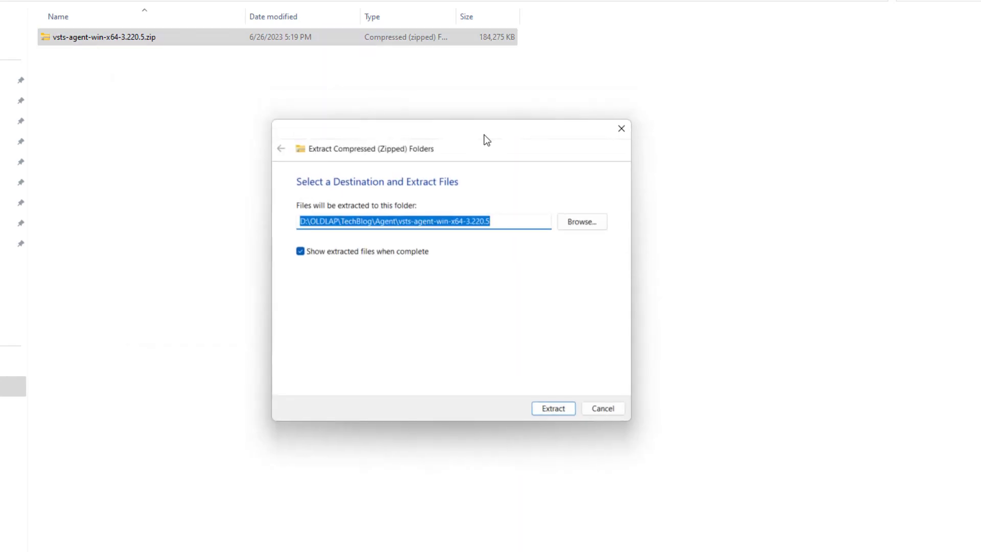
left_click(560, 413)
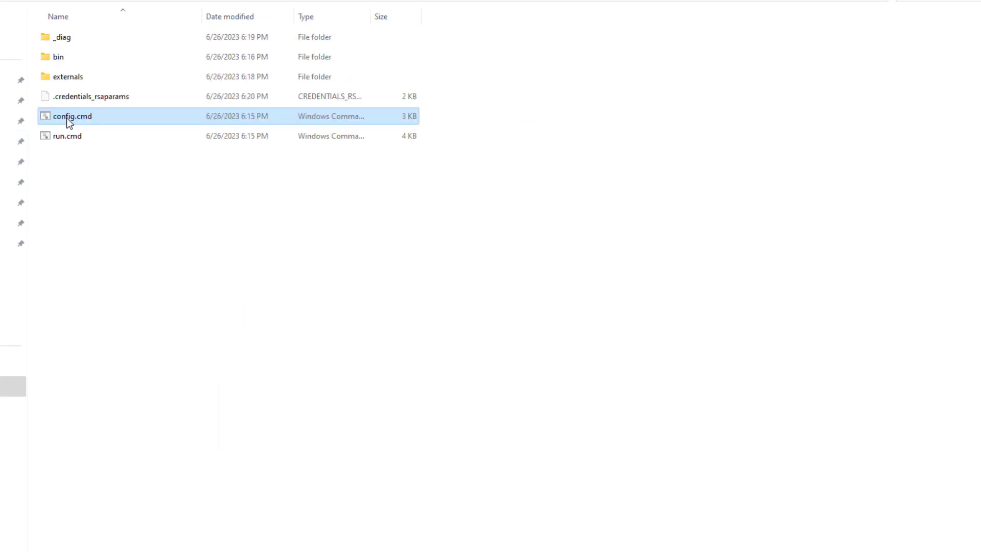
Step: Run config.cmd from the extracted agent folder as administrator
right_click(67, 118)
left_click(124, 182)
left_click(397, 357)
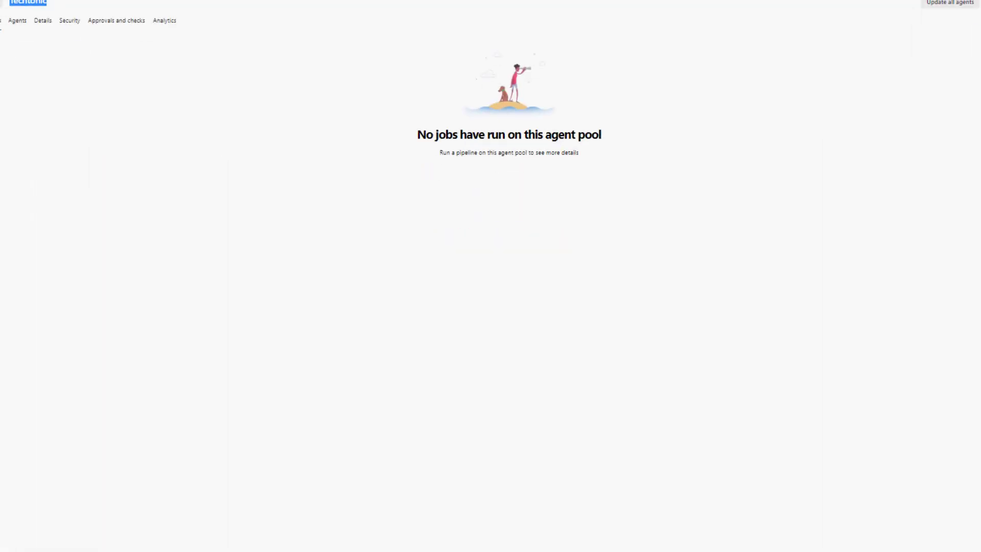
key("ctrl+l")
left_click_drag(184, 18, 62, 17)
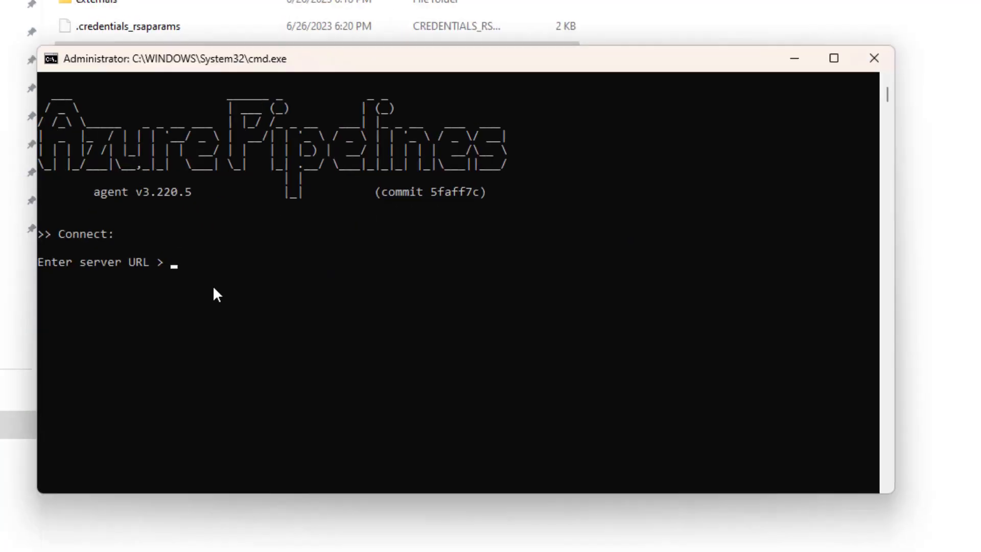
type("https://dev.azure.com/techtonicshift/")
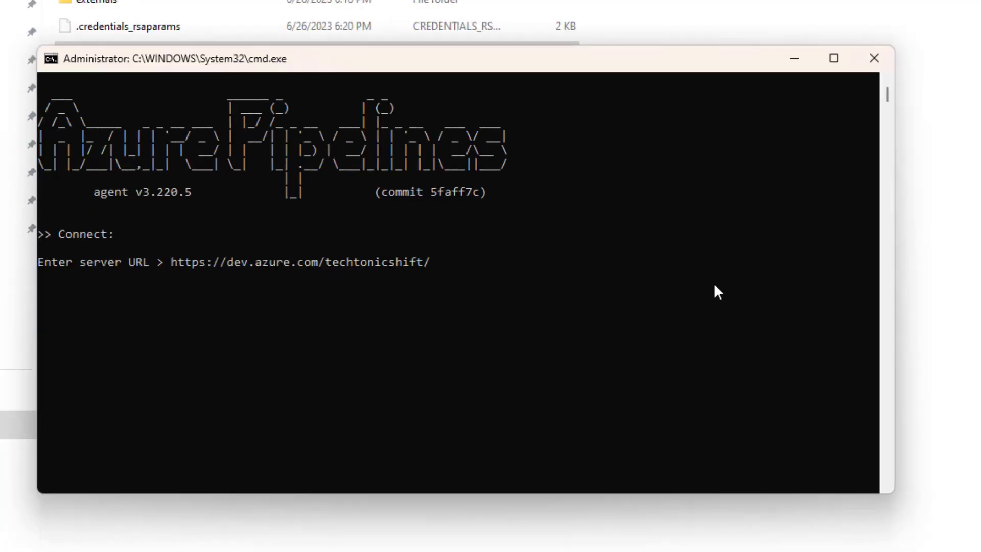
key("Return")
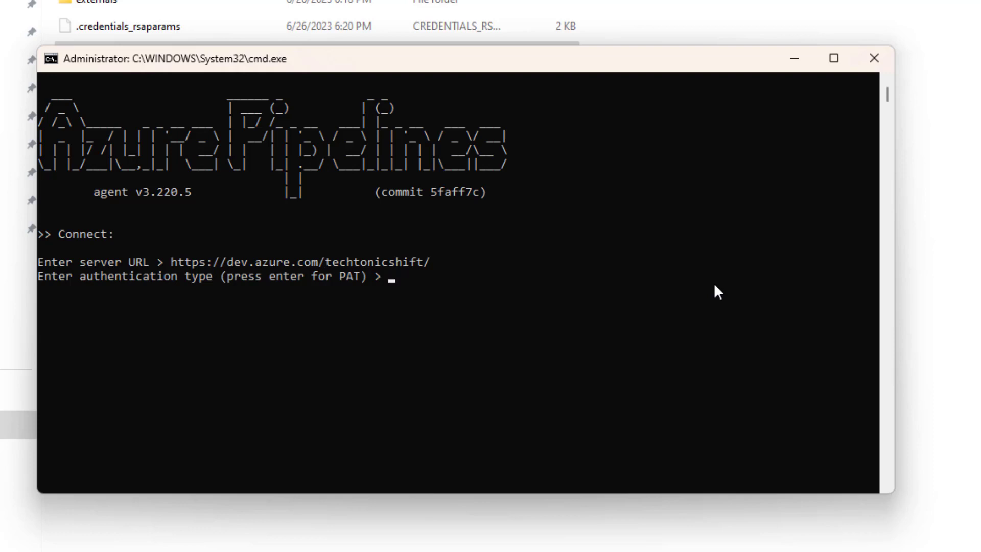
Step: Accept PAT as the authentication type and submit the copied personal access token
key("Return")
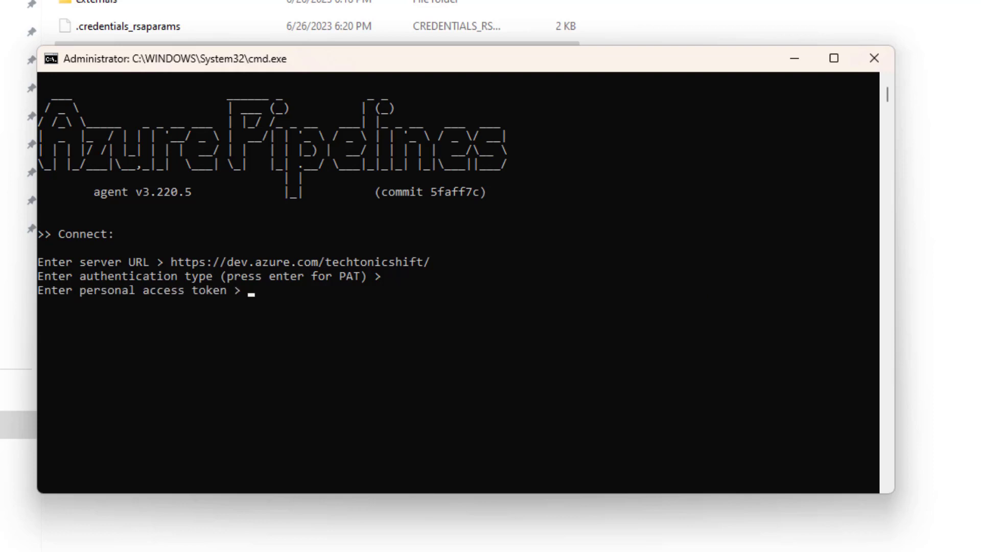
key("alt+Tab")
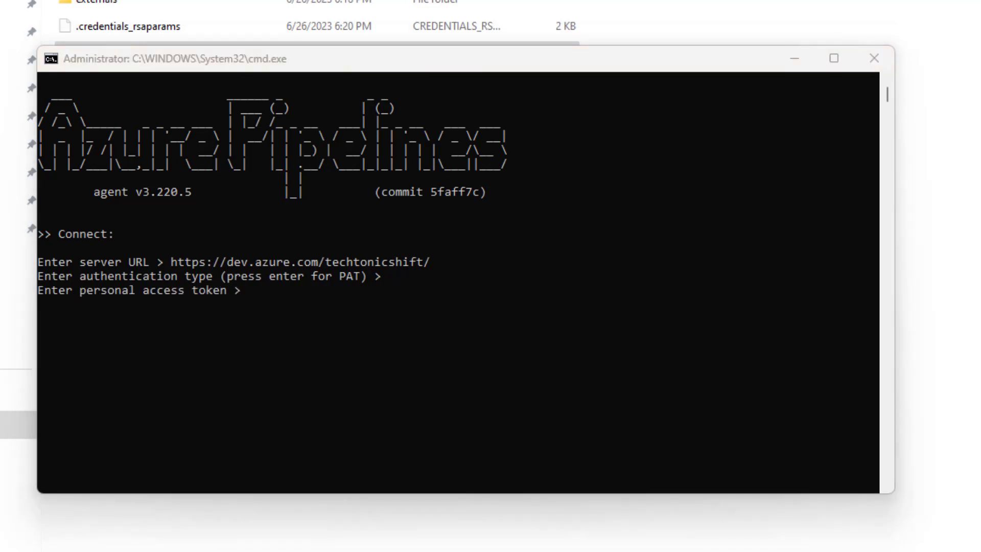
left_click(270, 301)
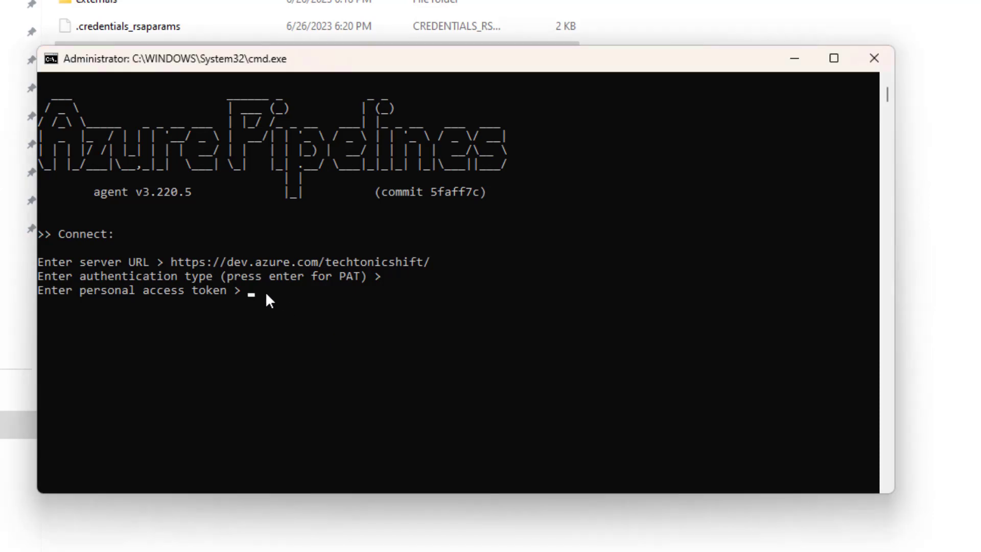
key("ctrl+v")
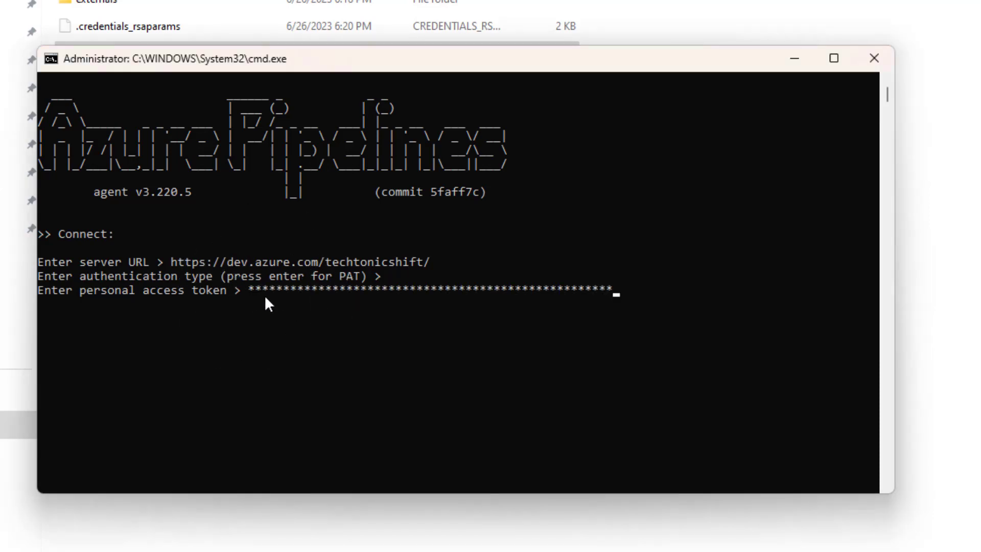
key("Return")
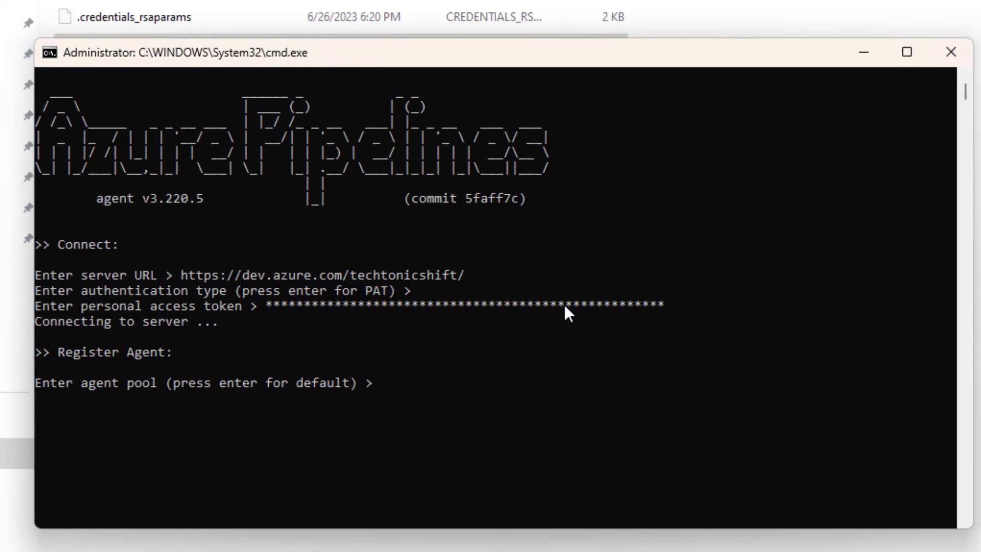
Step: Enter Techtonic as the agent pool in which to register the agent
type("Tec")
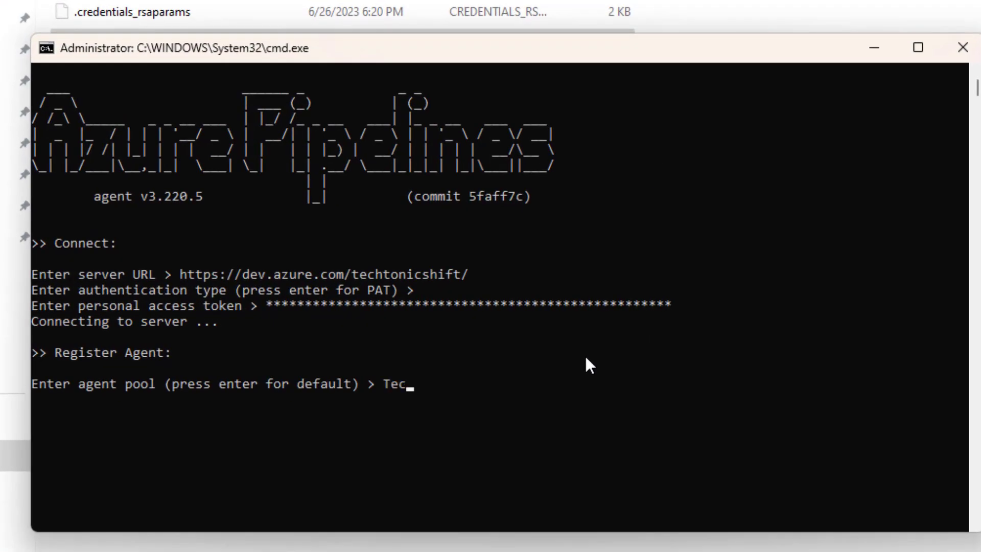
type("htonic")
key("Return")
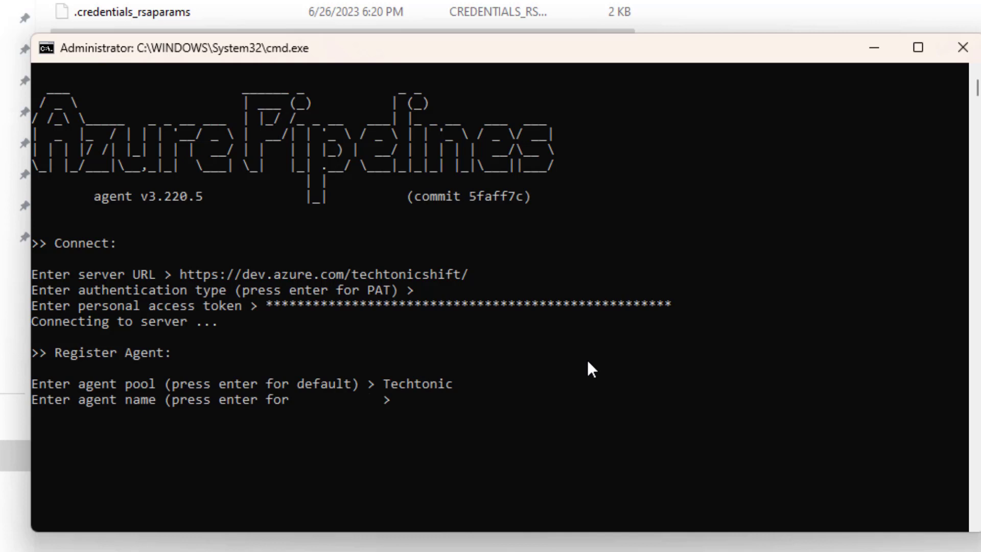
Step: Name the agent TechAgent1 and submit it for registration
type("TechAgent1")
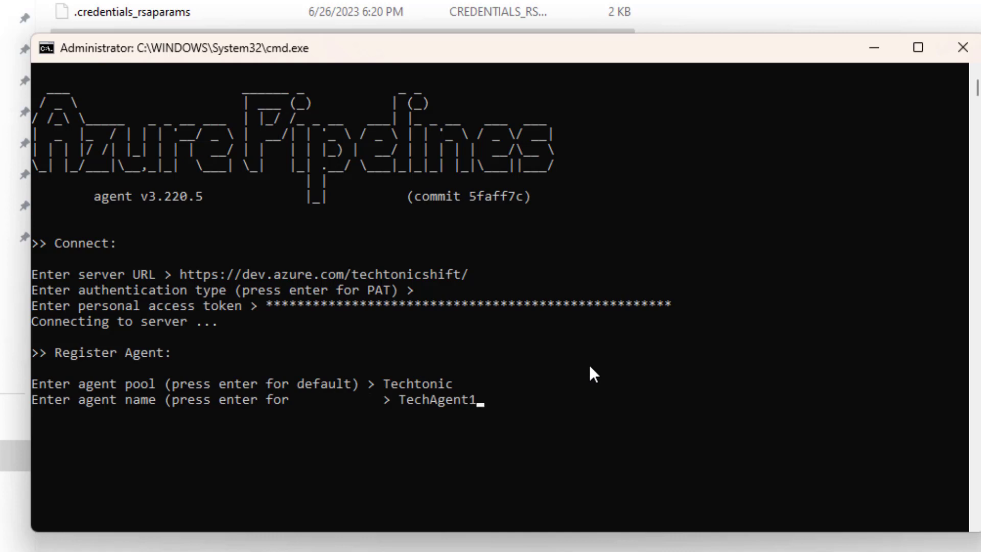
key("Return")
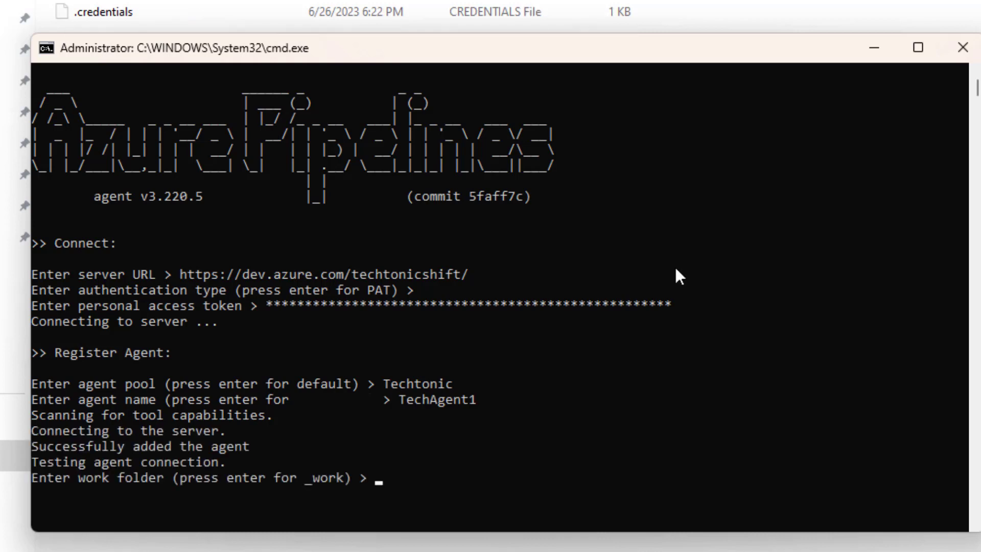
Step: Accept the default _work folder and answer N to both running the agent as a service and configuring autologon on startup
key("Return")
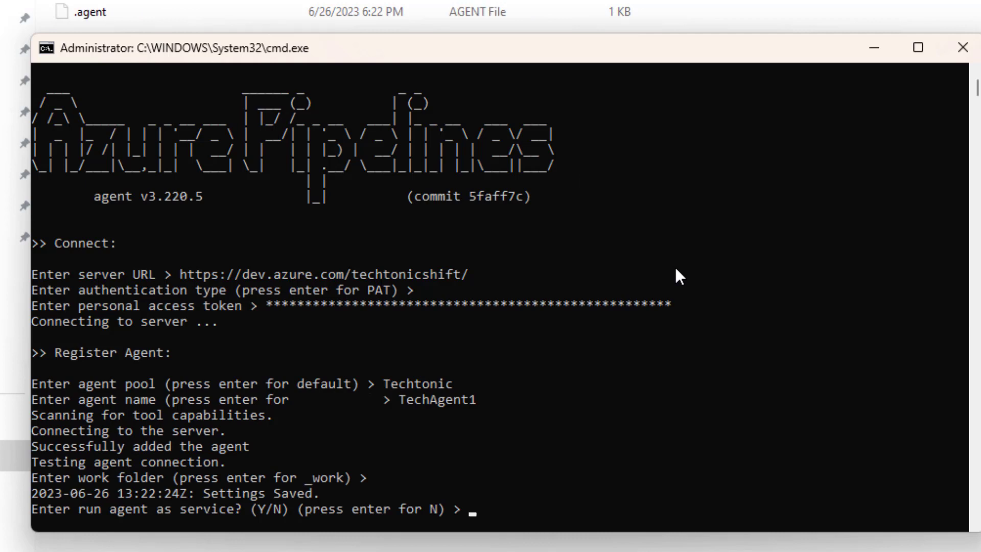
type("N")
key("Return")
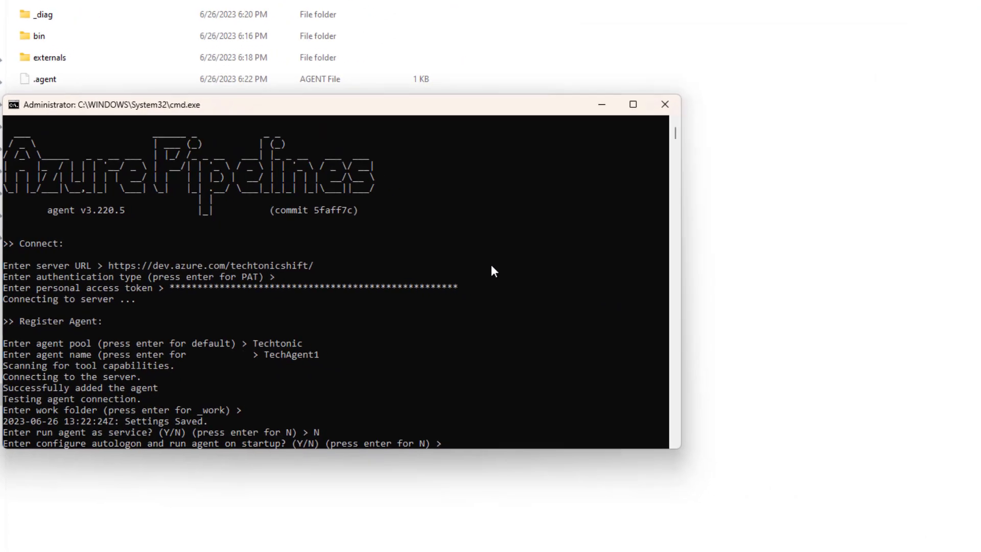
type("N")
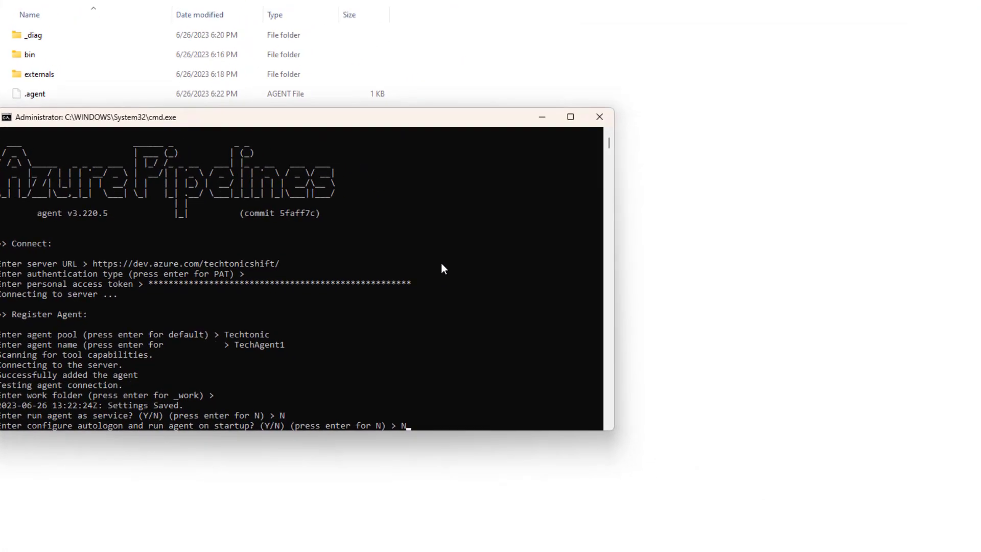
key("Return")
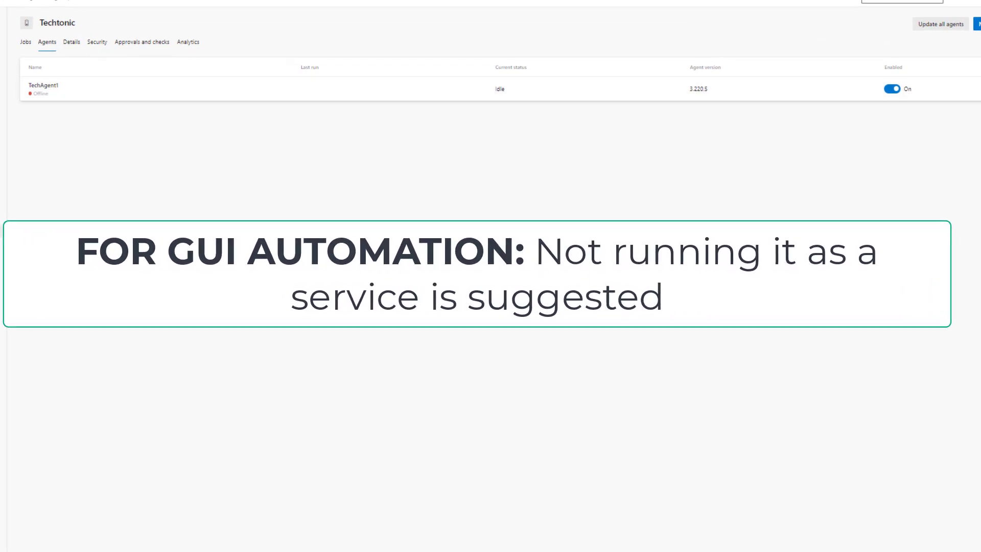
Step: Switch to File Explorer and run run.cmd from the vsts-agent-win-x64-3.220.5 folder as administrator, allowing it to make changes
mouse_move(477, 551)
left_click(611, 506)
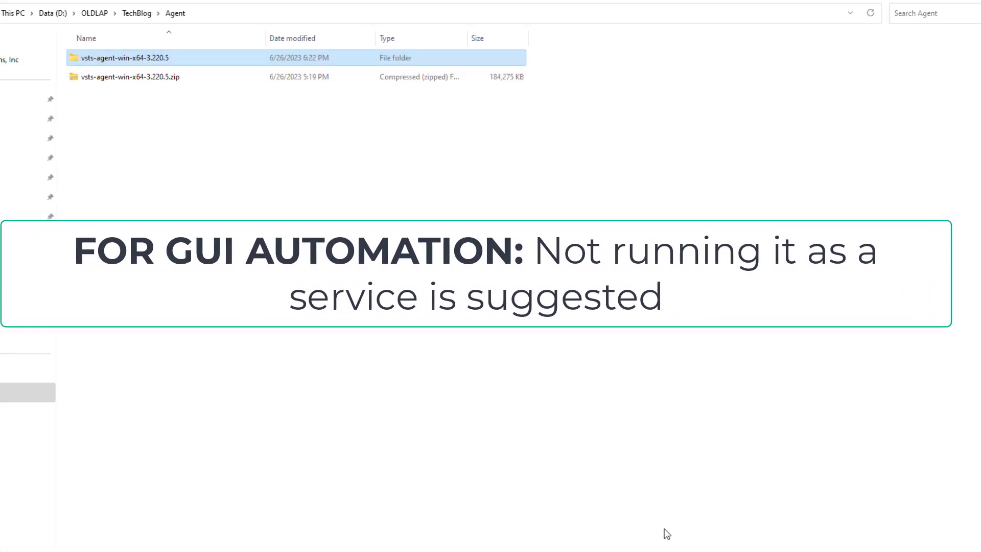
double_click(146, 57)
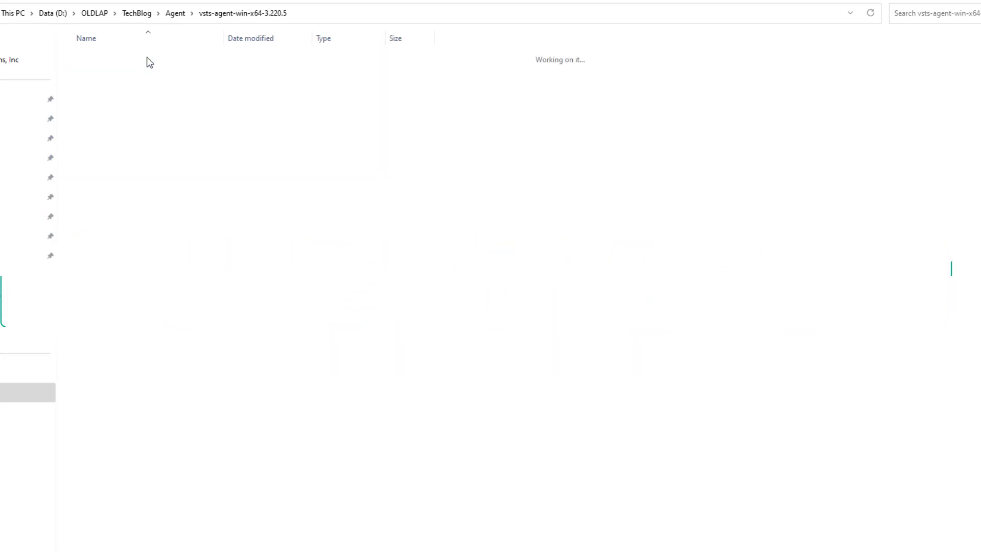
right_click(90, 197)
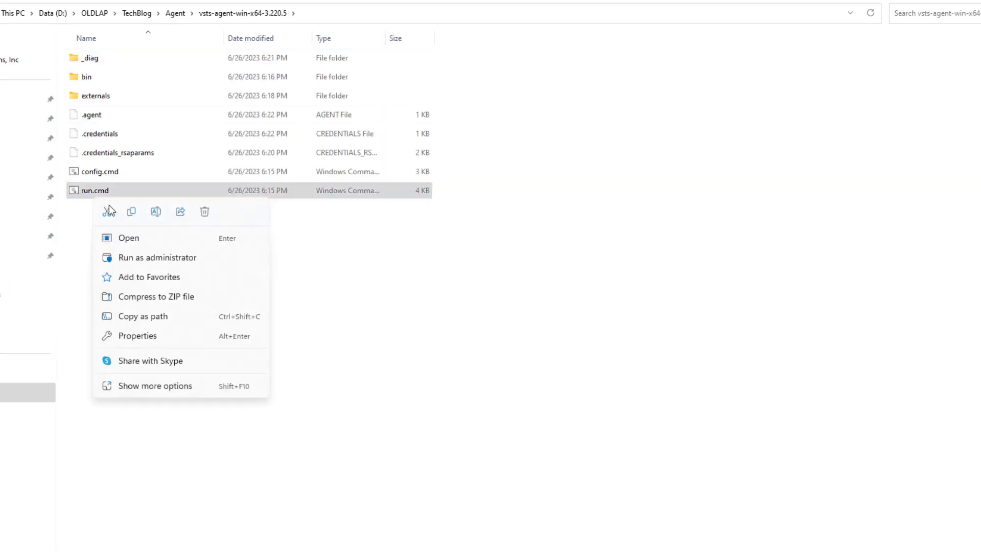
left_click(141, 257)
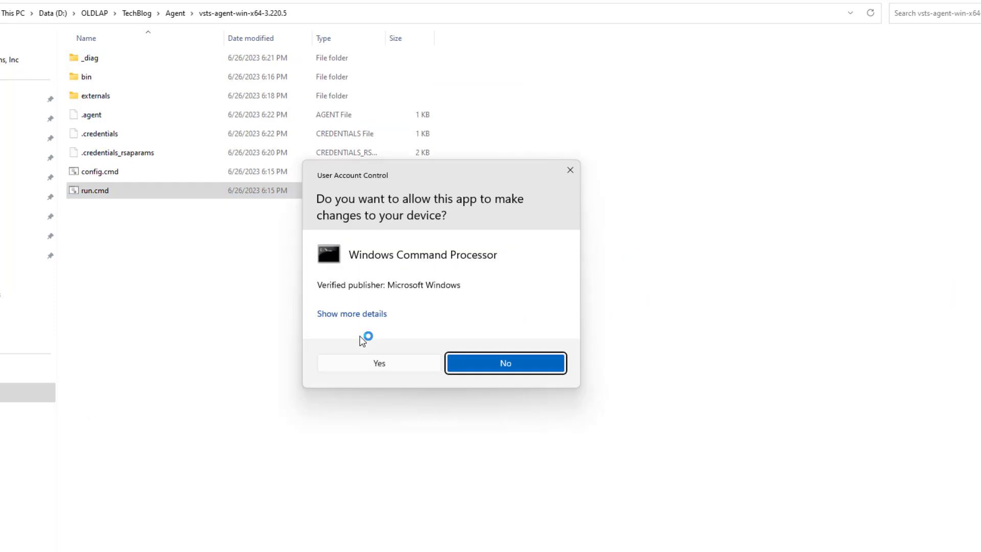
left_click(376, 363)
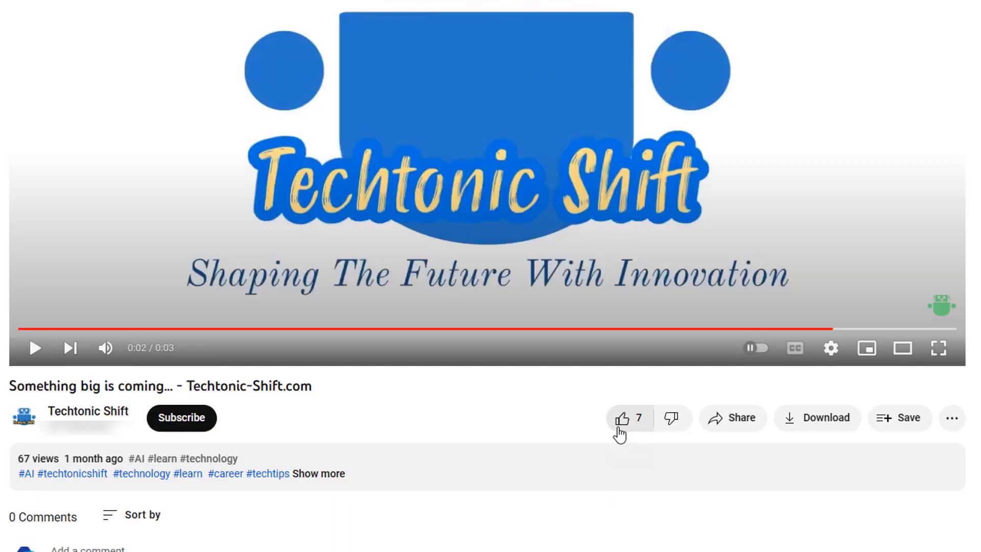
Step: On YouTube, like the Techtonic Shift video, subscribe to its channel and open the subscription's notification options
left_click(620, 429)
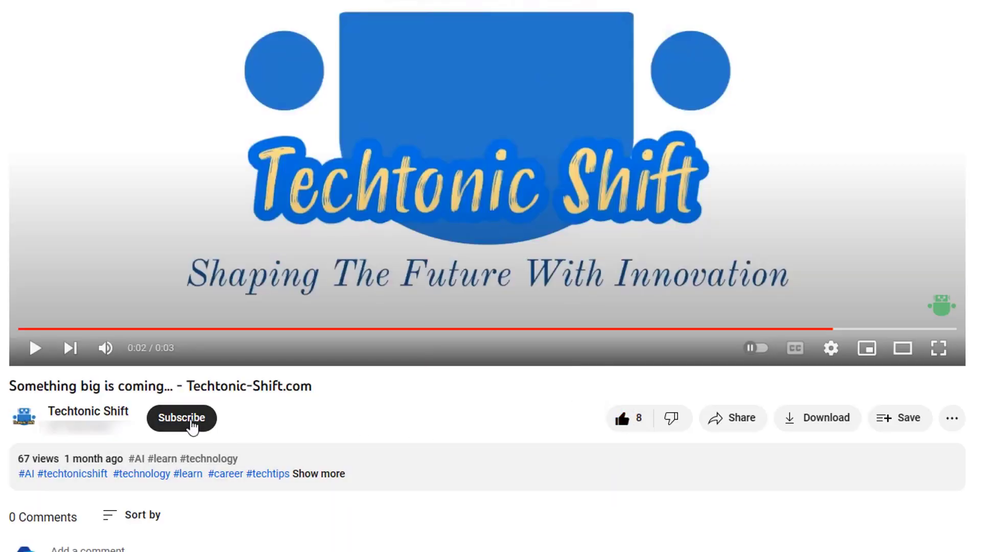
left_click(174, 421)
left_click(162, 418)
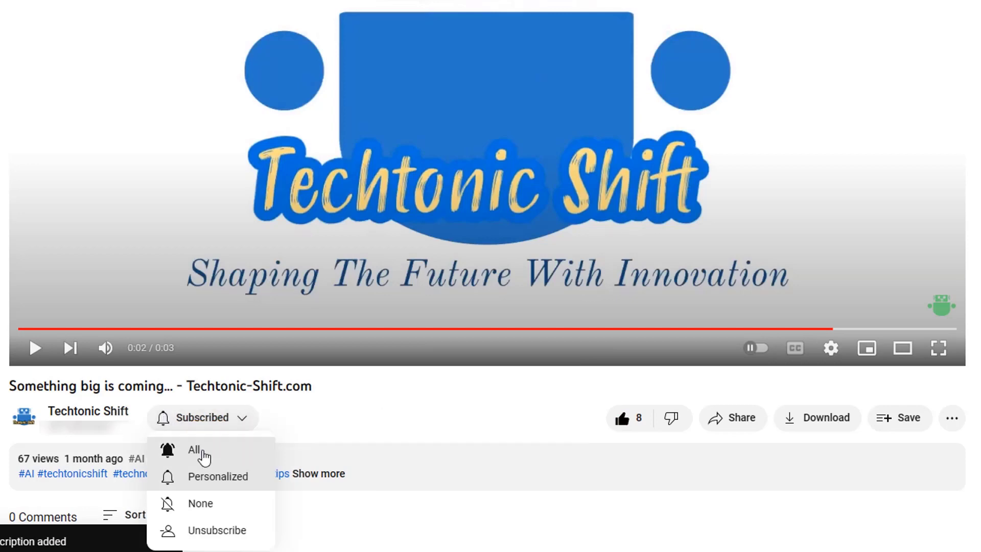